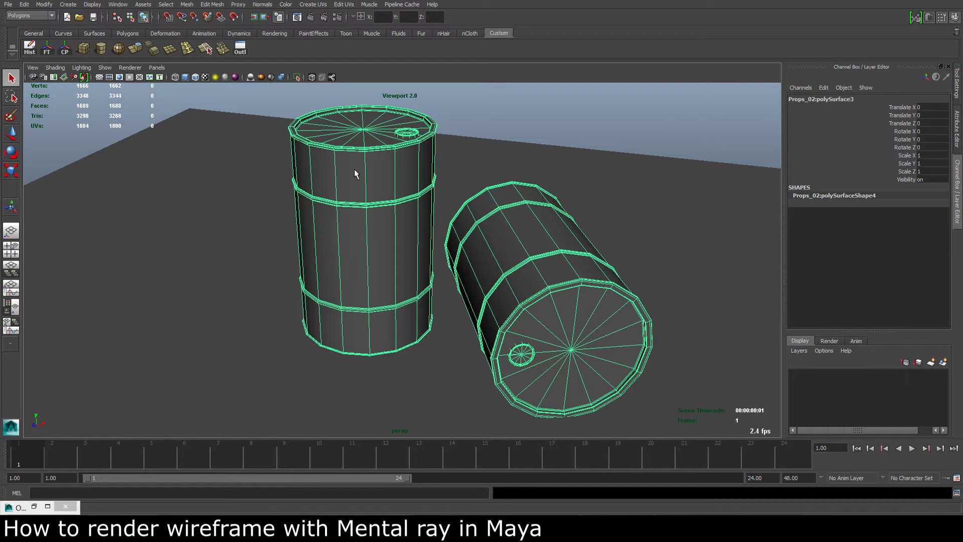
# Step: Assign a new Blinn material (blinn3) to the barrels and open its blinn3SG shading group
pyautogui.moveTo(354, 169); pyautogui.dragTo(365, 368, button='right')
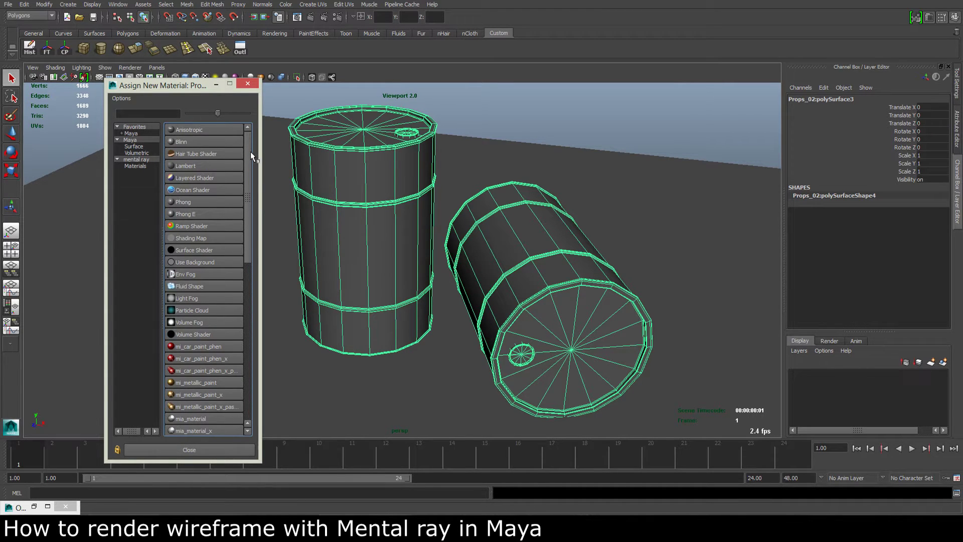
pyautogui.click(211, 142)
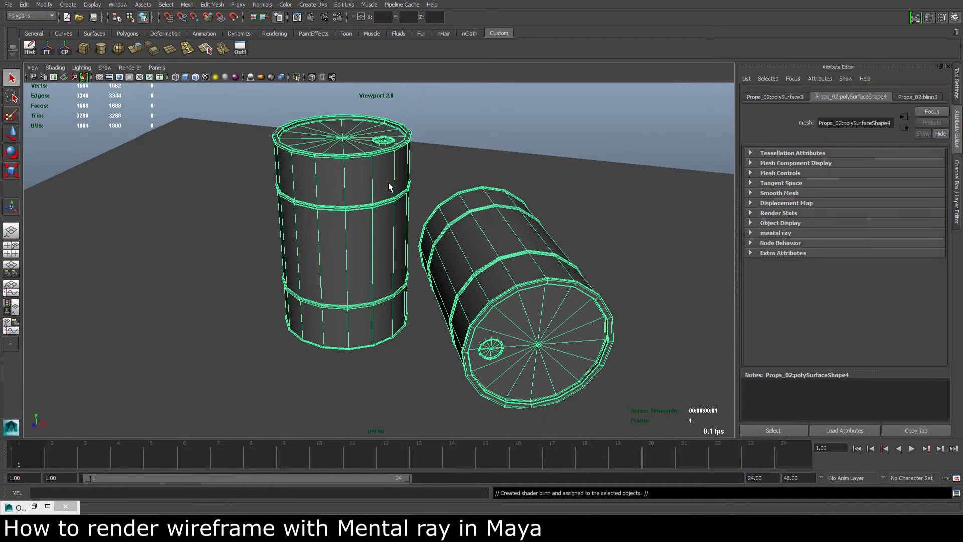
pyautogui.click(910, 95)
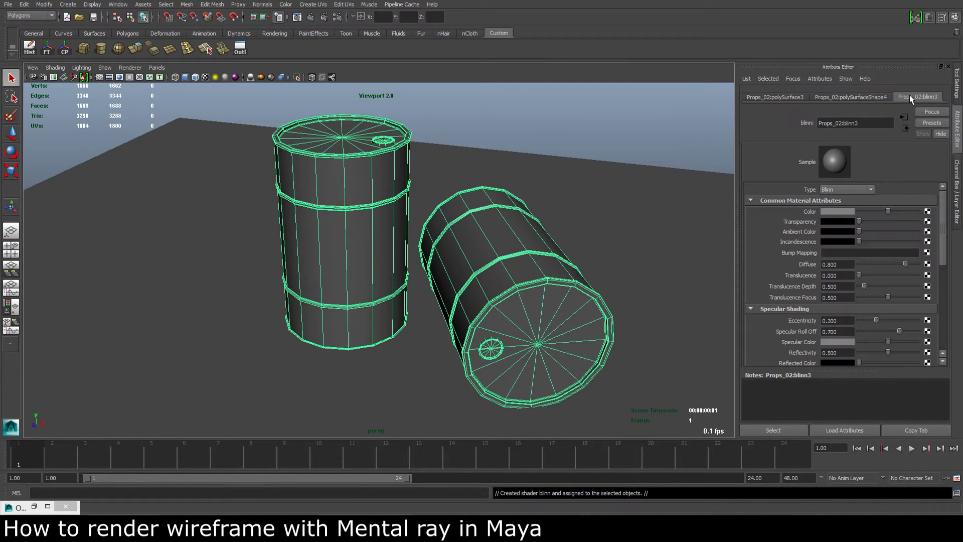
pyautogui.click(869, 123)
pyautogui.click(906, 129)
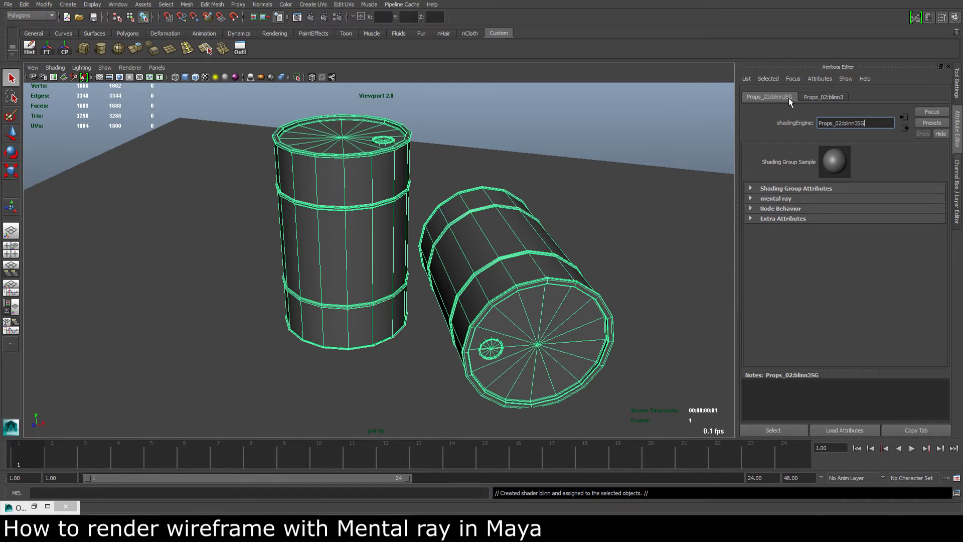
# Step: Enable mental ray contour rendering on blinn3SG with width 0.323 and a cyan colour
pyautogui.click(750, 199)
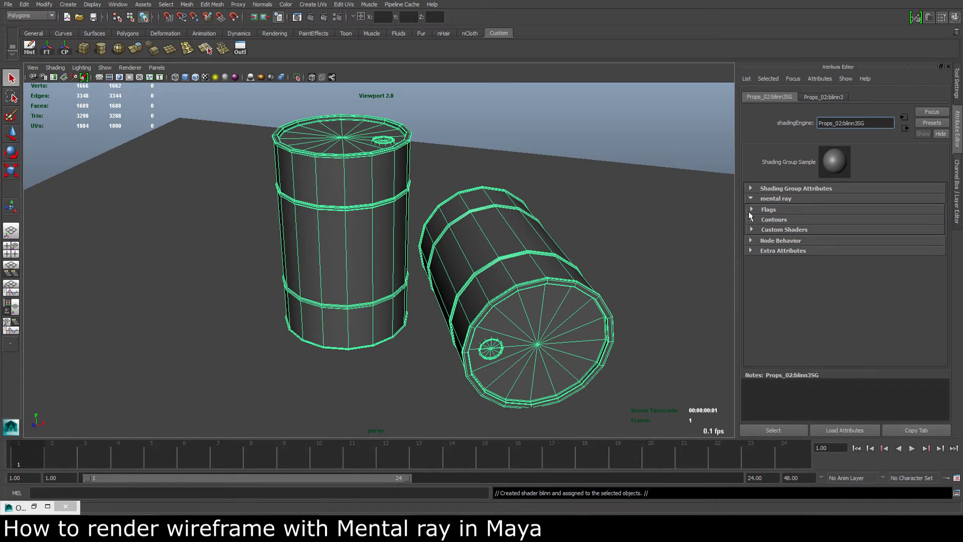
pyautogui.click(752, 220)
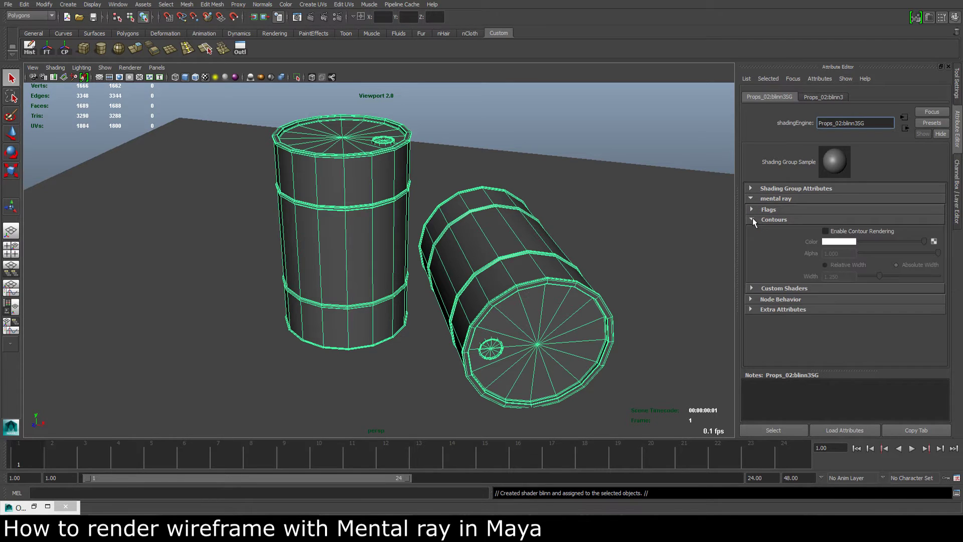
pyautogui.click(845, 230)
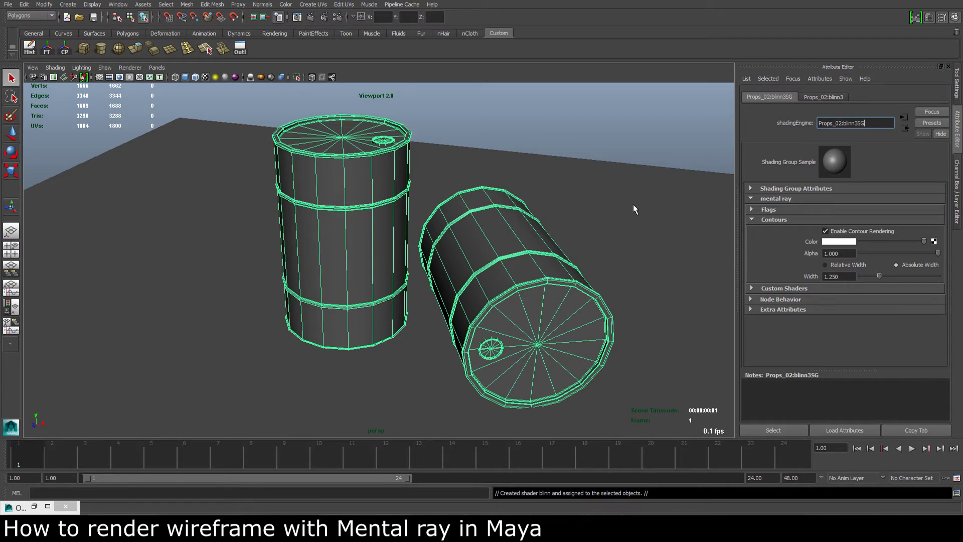
pyautogui.click(838, 253)
pyautogui.doubleClick(842, 254)
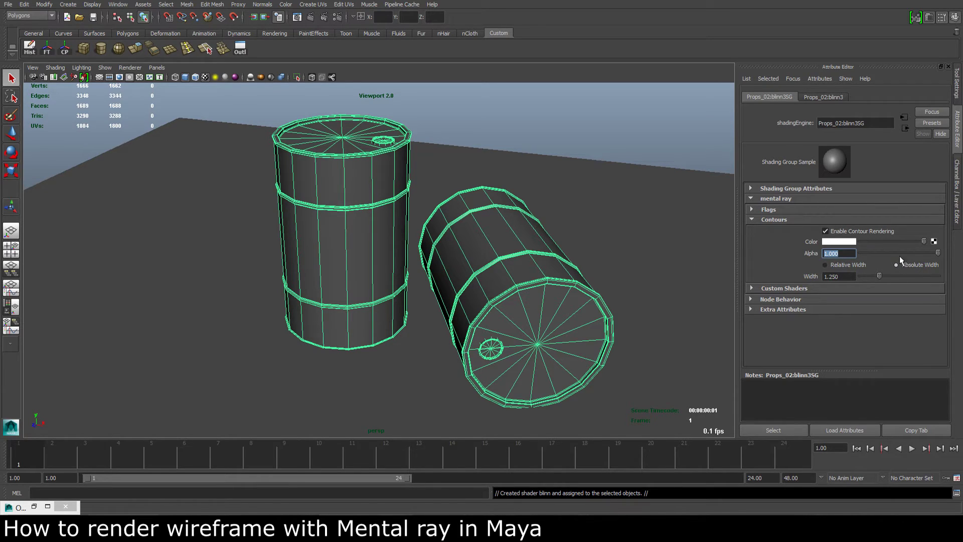
pyautogui.click(847, 276)
pyautogui.moveTo(880, 274); pyautogui.dragTo(862, 275)
pyautogui.click(839, 241)
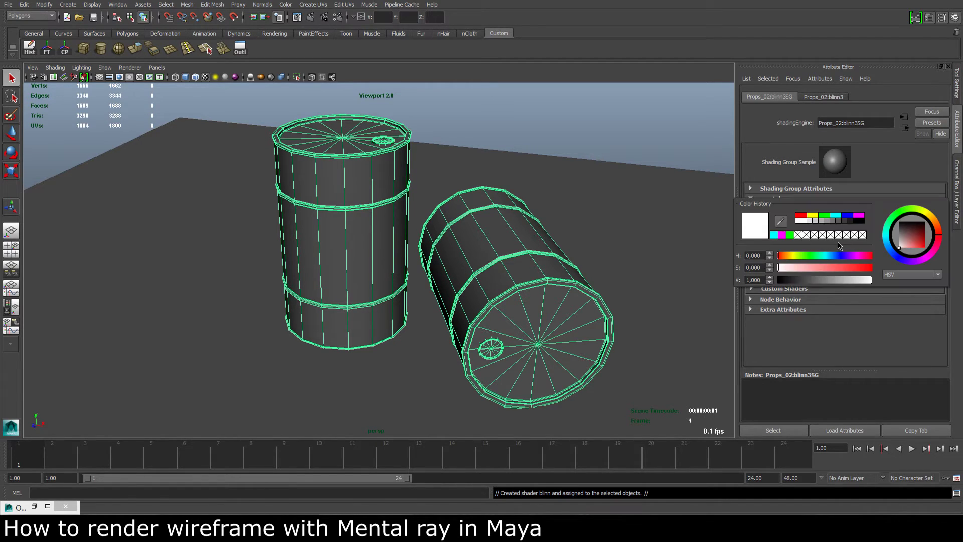
pyautogui.click(838, 216)
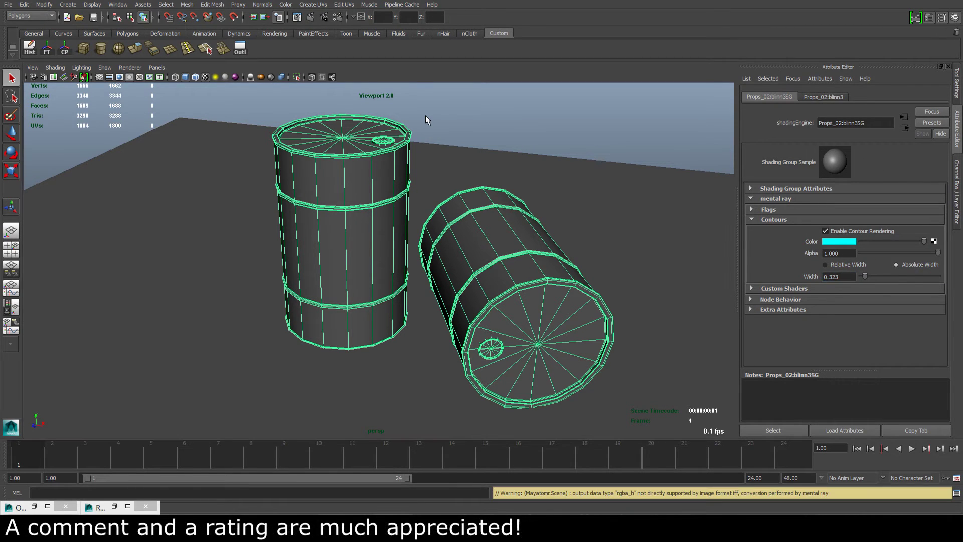
# Step: Render the two barrels with mental ray in the Render View window
pyautogui.click(297, 17)
pyautogui.moveTo(293, 71); pyautogui.dragTo(305, 71)
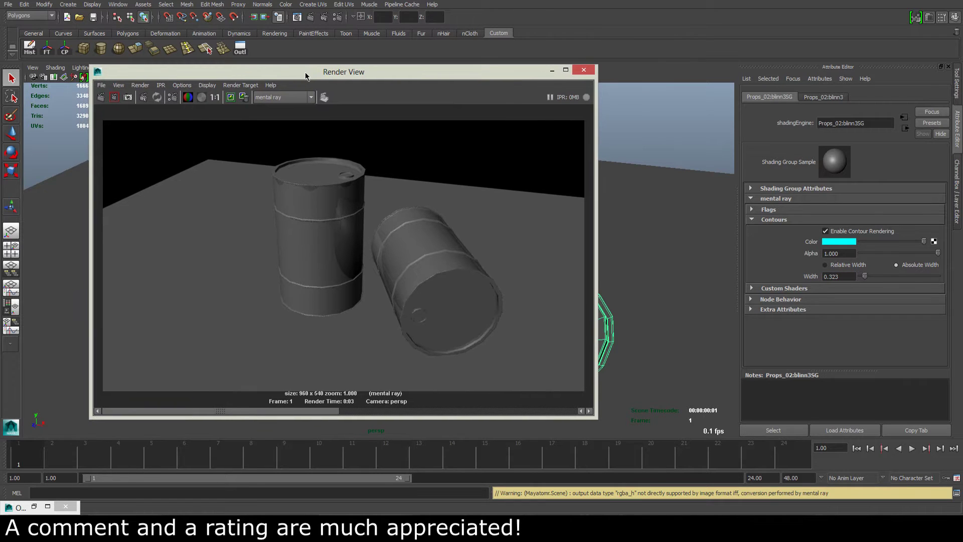
pyautogui.click(102, 97)
pyautogui.moveTo(372, 75); pyautogui.dragTo(424, 71)
pyautogui.moveTo(580, 70); pyautogui.dragTo(505, 69)
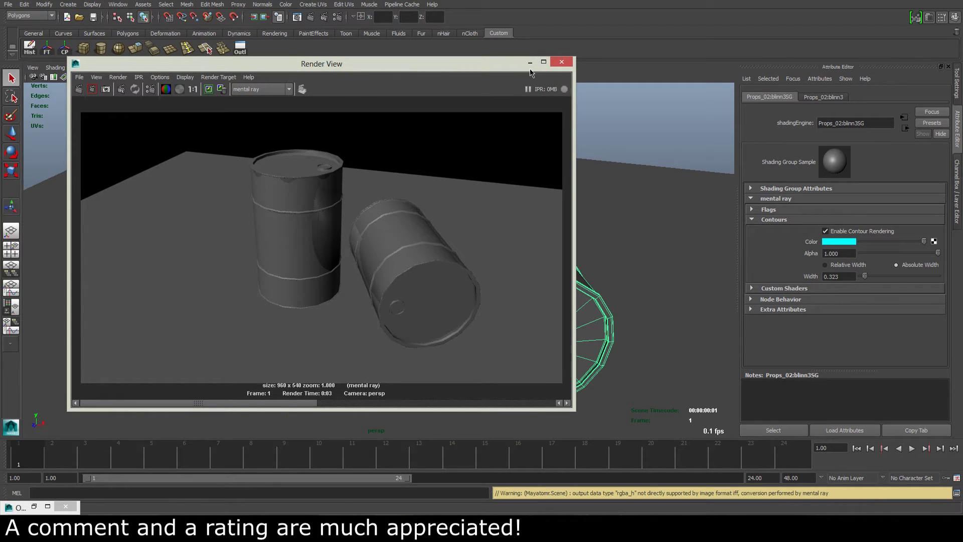
# Step: Open Render Settings and confirm mental ray is the renderer
pyautogui.click(152, 88)
pyautogui.moveTo(242, 40); pyautogui.dragTo(262, 40)
pyautogui.click(273, 75)
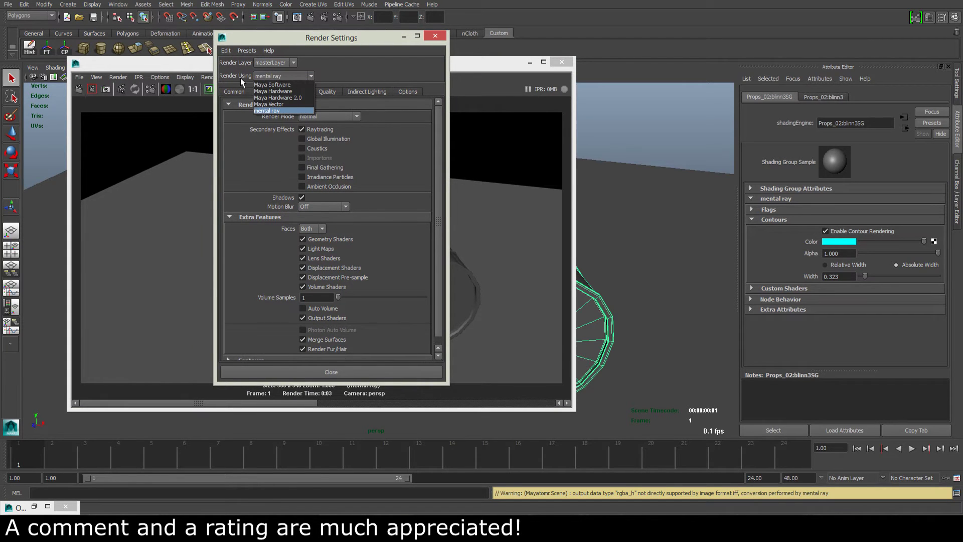
pyautogui.click(279, 72)
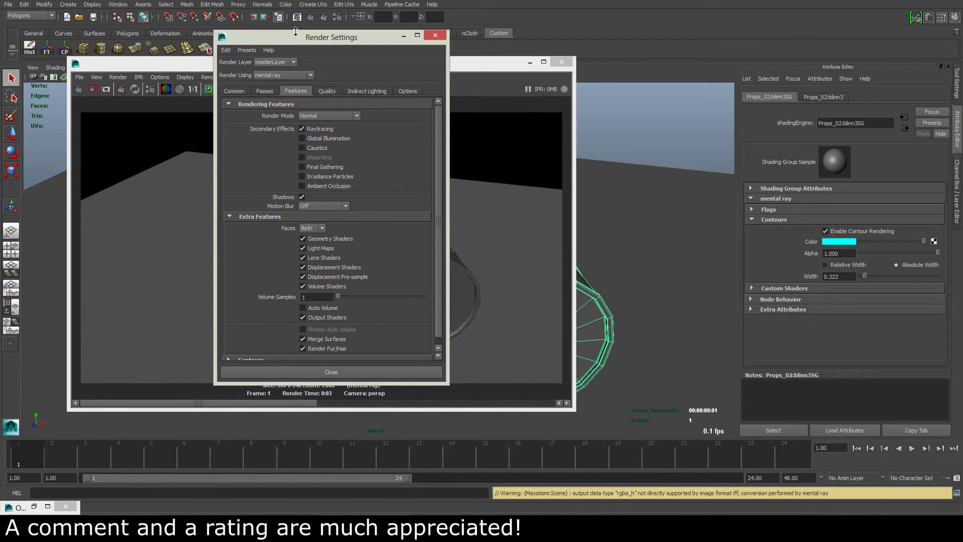
pyautogui.moveTo(306, 39); pyautogui.dragTo(295, 33)
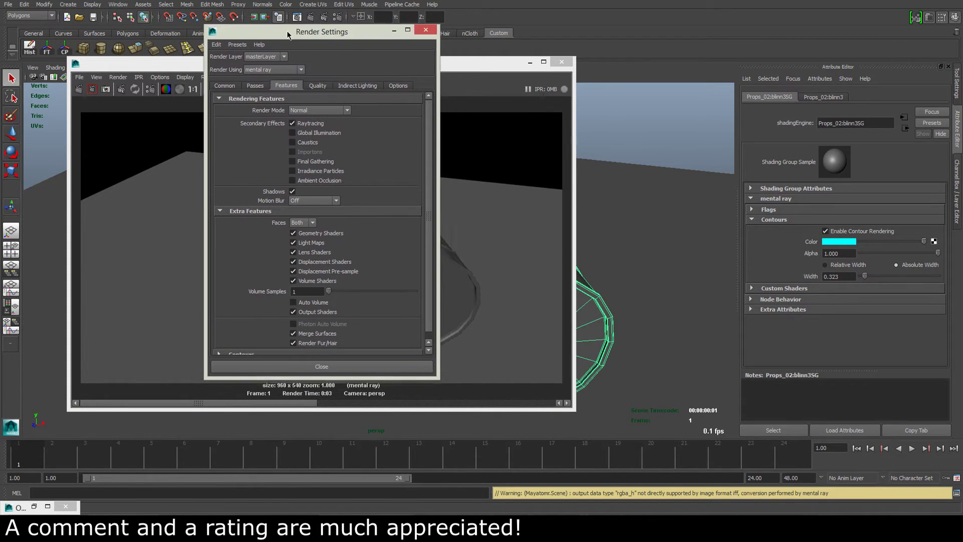
pyautogui.click(222, 86)
pyautogui.click(280, 84)
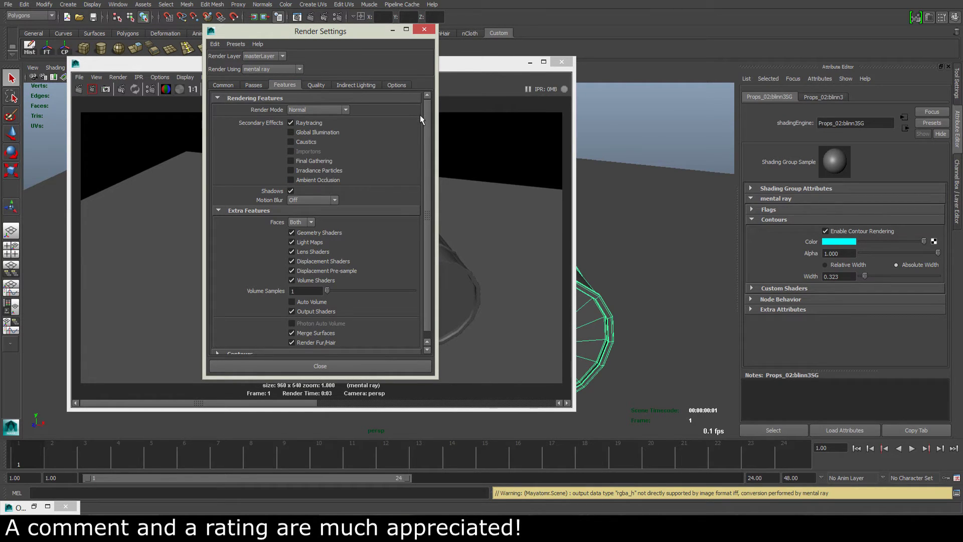
# Step: Enable global contour rendering under Contours on the Features tab
pyautogui.moveTo(426, 108); pyautogui.dragTo(428, 125)
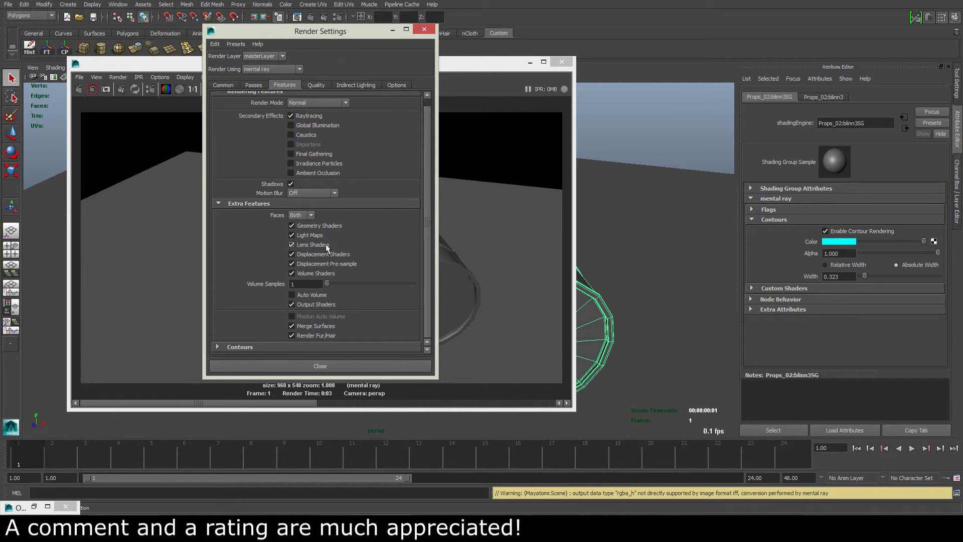
pyautogui.click(217, 347)
pyautogui.moveTo(427, 237); pyautogui.dragTo(425, 311)
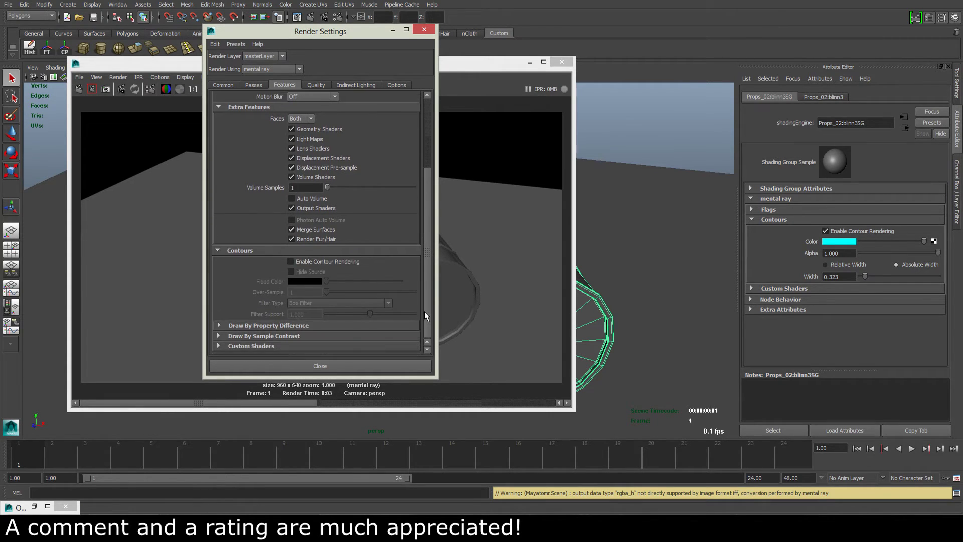
pyautogui.click(291, 260)
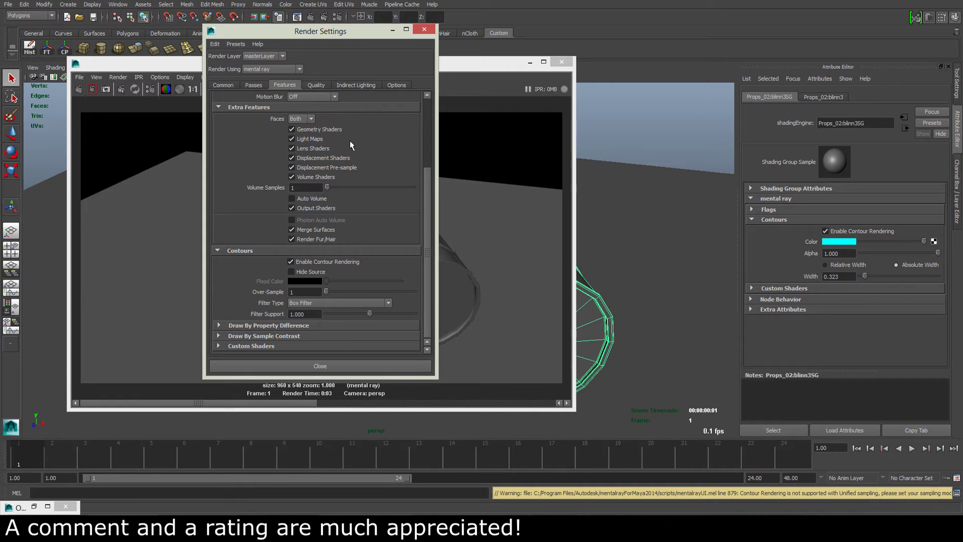
pyautogui.moveTo(323, 32); pyautogui.dragTo(701, 59)
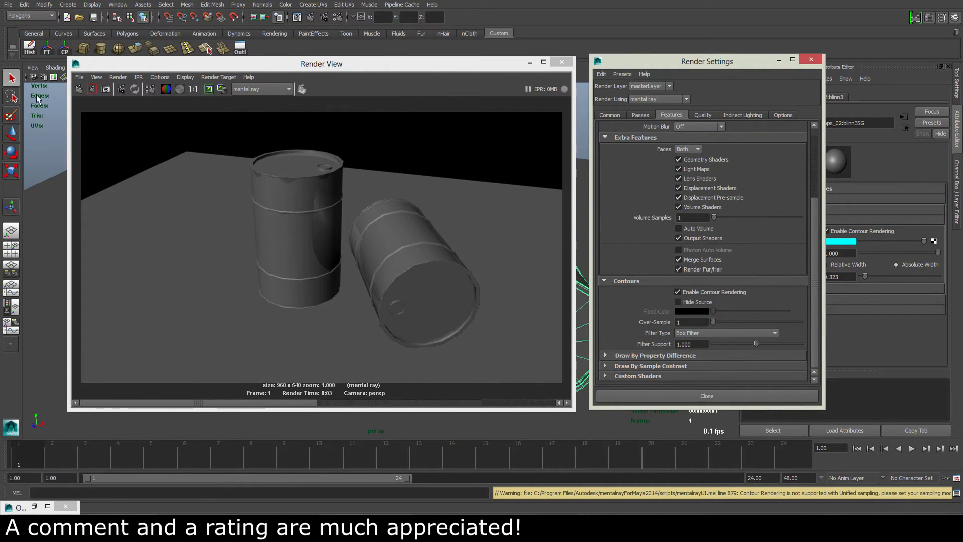
# Step: Re-render with contours on, then enable Around all poly faces under Draw By Property Difference
pyautogui.click(79, 90)
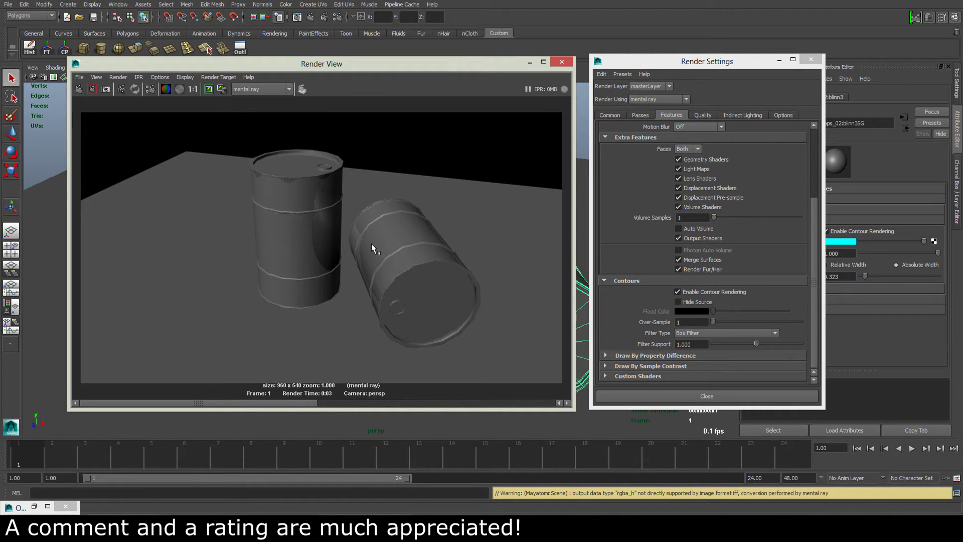
pyautogui.moveTo(690, 62); pyautogui.dragTo(677, 64)
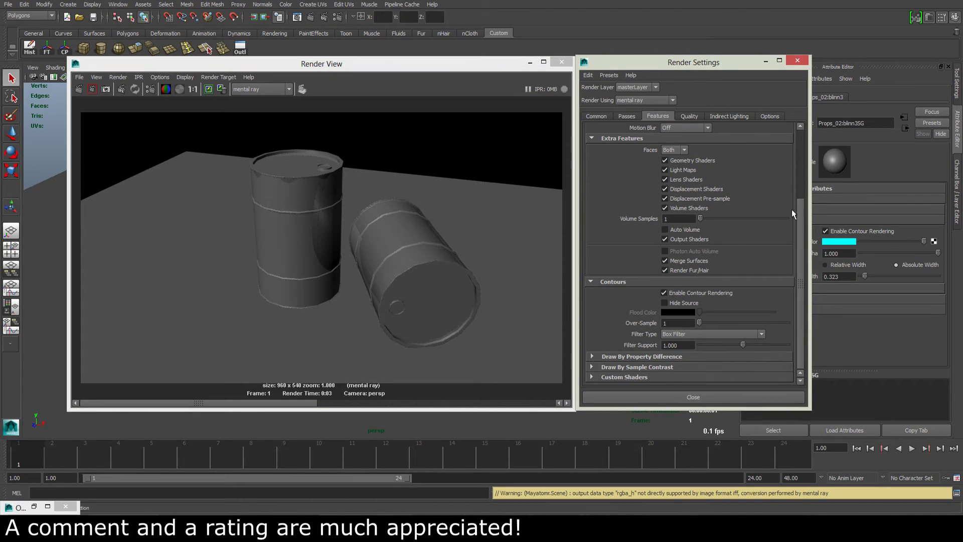
pyautogui.click(592, 356)
pyautogui.scroll(-1, 801, 259)
pyautogui.moveTo(802, 259); pyautogui.dragTo(800, 300)
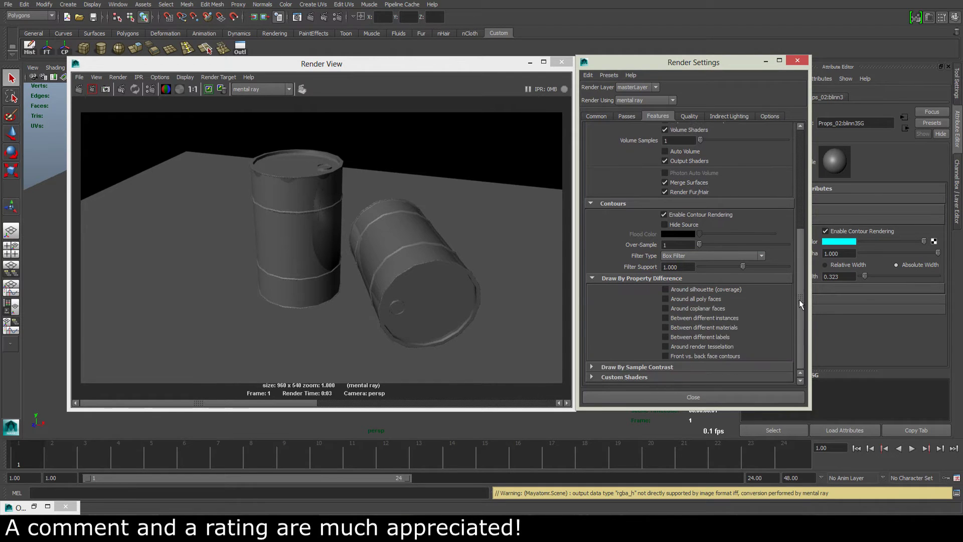
pyautogui.click(687, 299)
# Step: Render the barrels again with the all-poly-faces contour setting
pyautogui.click(380, 64)
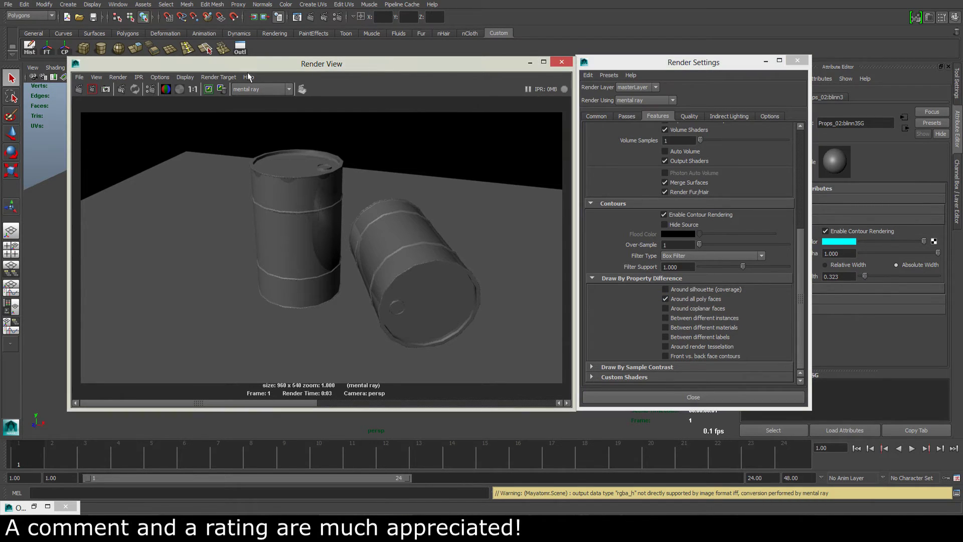
pyautogui.click(80, 88)
pyautogui.moveTo(344, 63); pyautogui.dragTo(301, 31)
pyautogui.moveTo(637, 61); pyautogui.dragTo(601, 35)
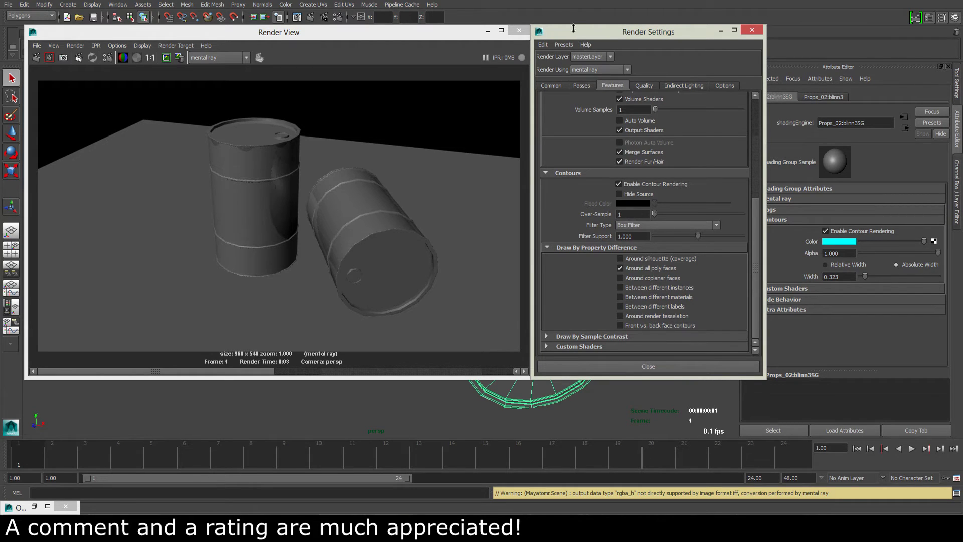
# Step: Switch the Quality tab's Sampling Mode to Legacy Sampling Mode, fixed at 16 samples per pixel
pyautogui.click(643, 85)
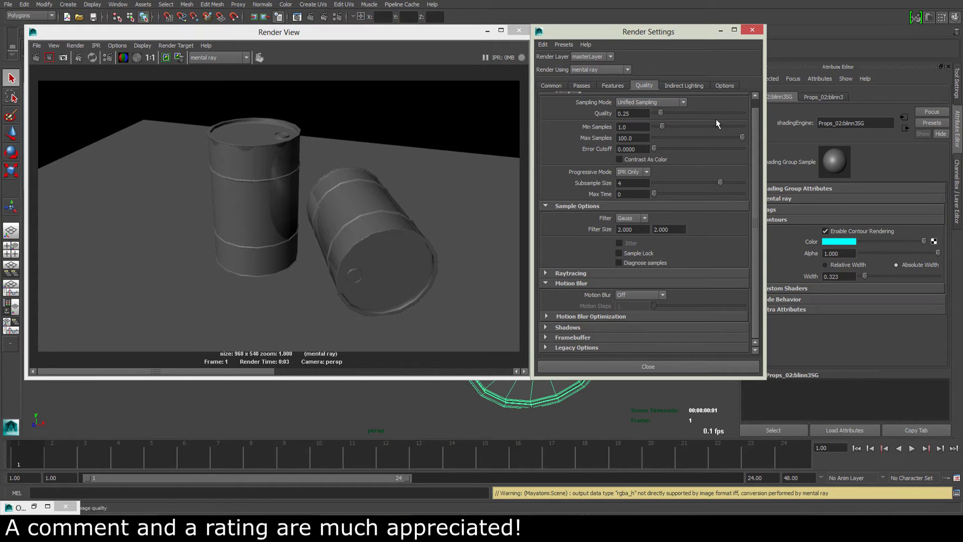
pyautogui.moveTo(757, 123); pyautogui.dragTo(757, 105)
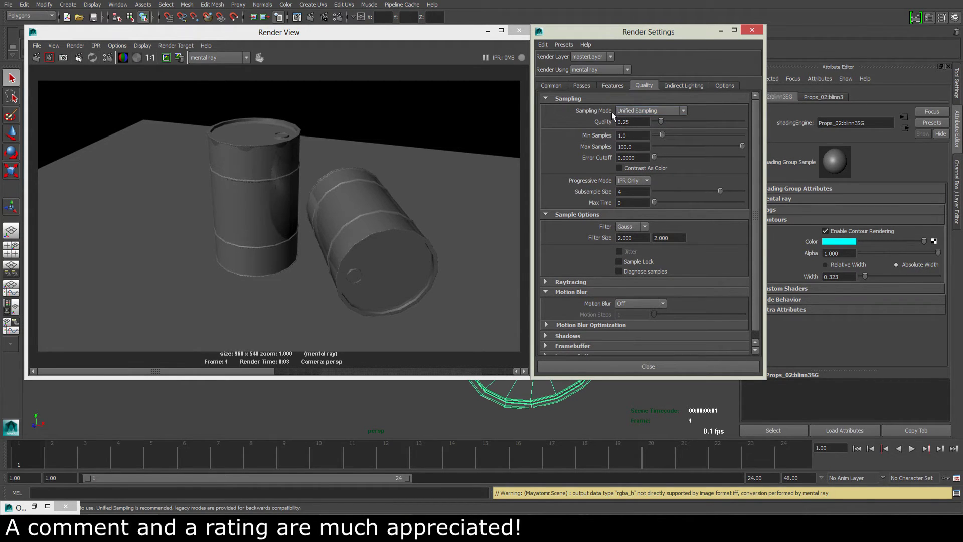
pyautogui.click(649, 109)
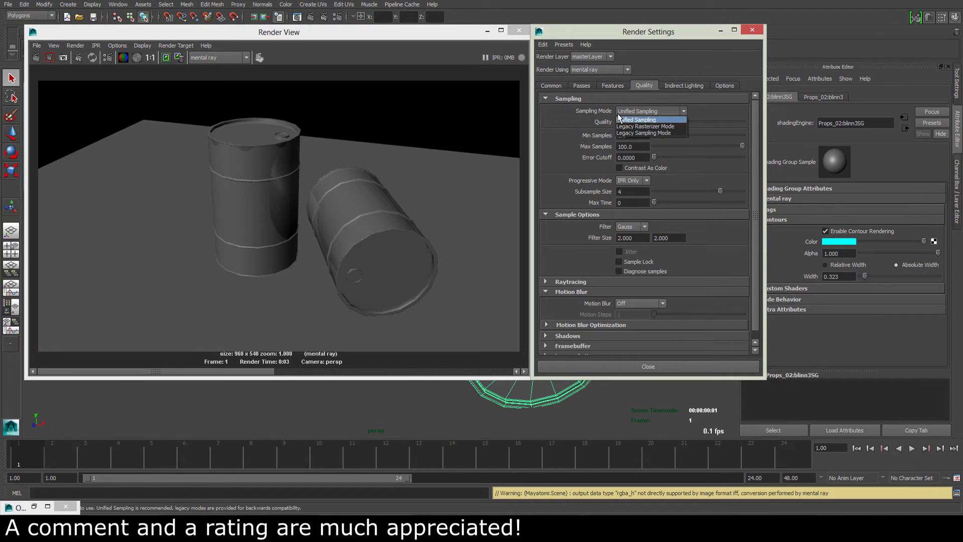
pyautogui.click(660, 133)
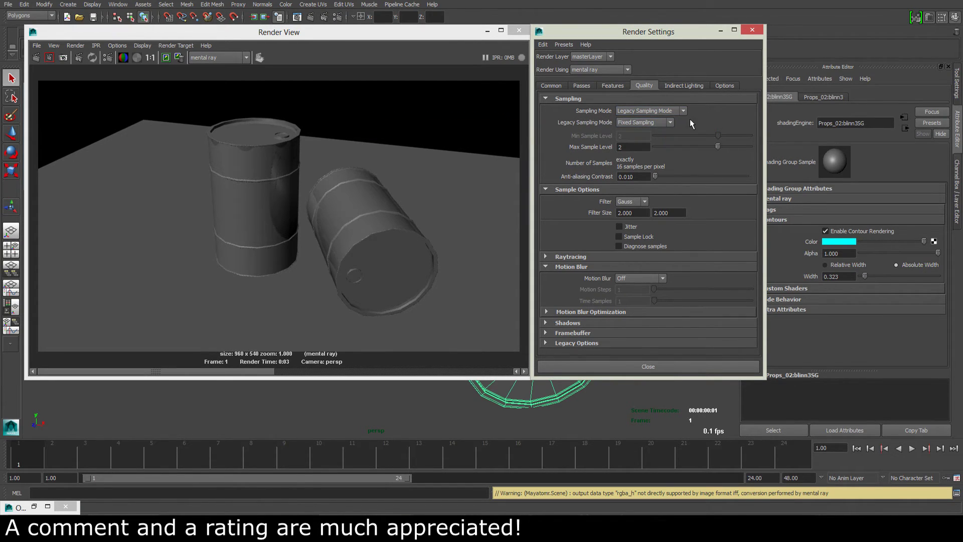
pyautogui.moveTo(676, 34); pyautogui.dragTo(676, 36)
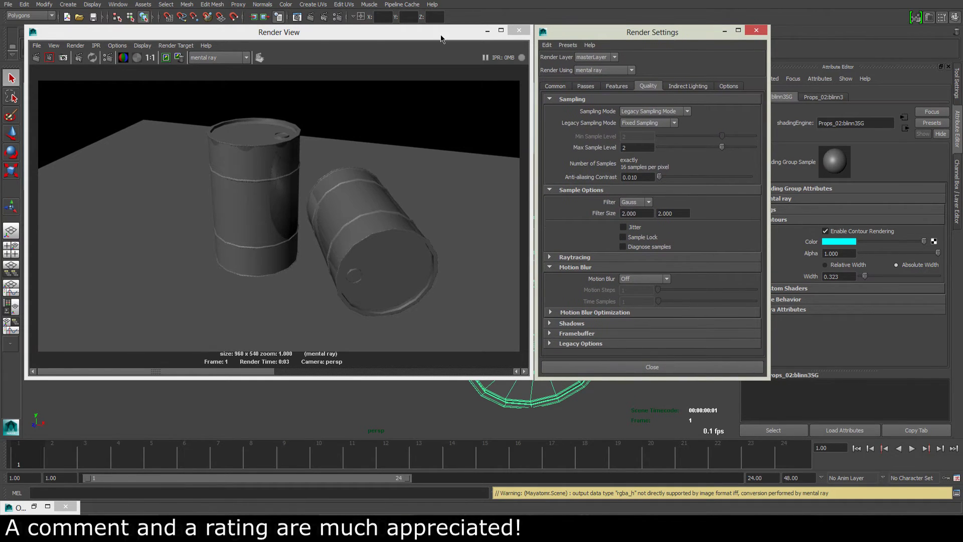
# Step: Render the current frame, showing cyan contour lines around every polygon face of both barrels
pyautogui.click(322, 32)
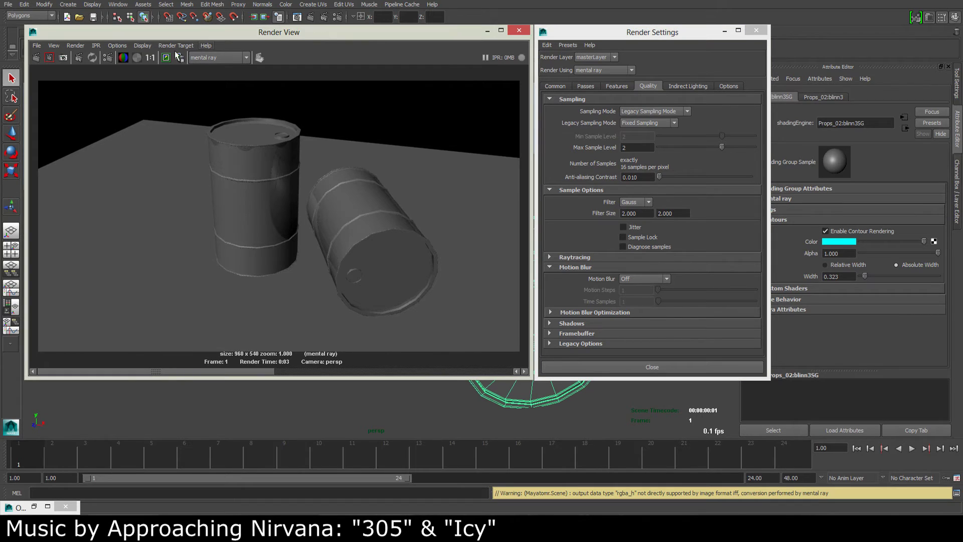
pyautogui.click(36, 57)
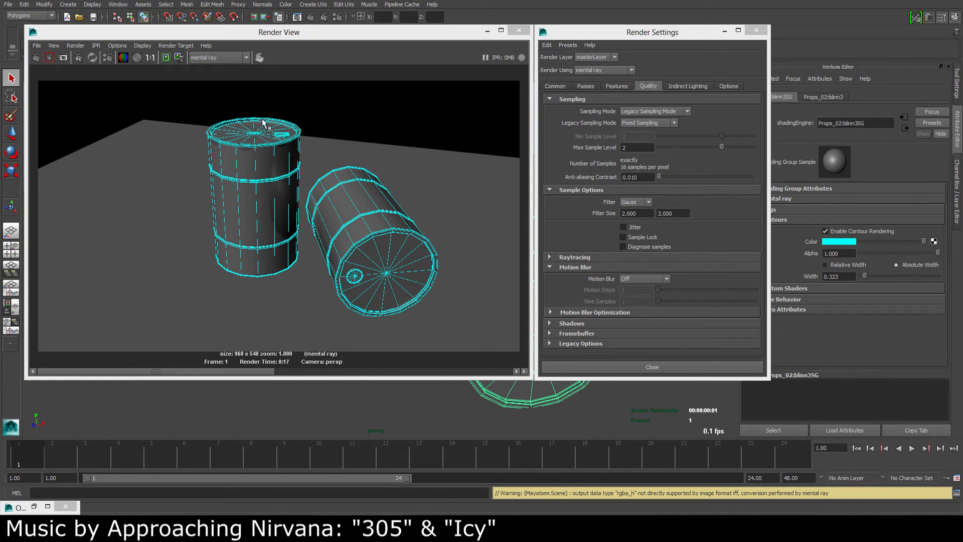
pyautogui.moveTo(290, 32); pyautogui.dragTo(287, 22)
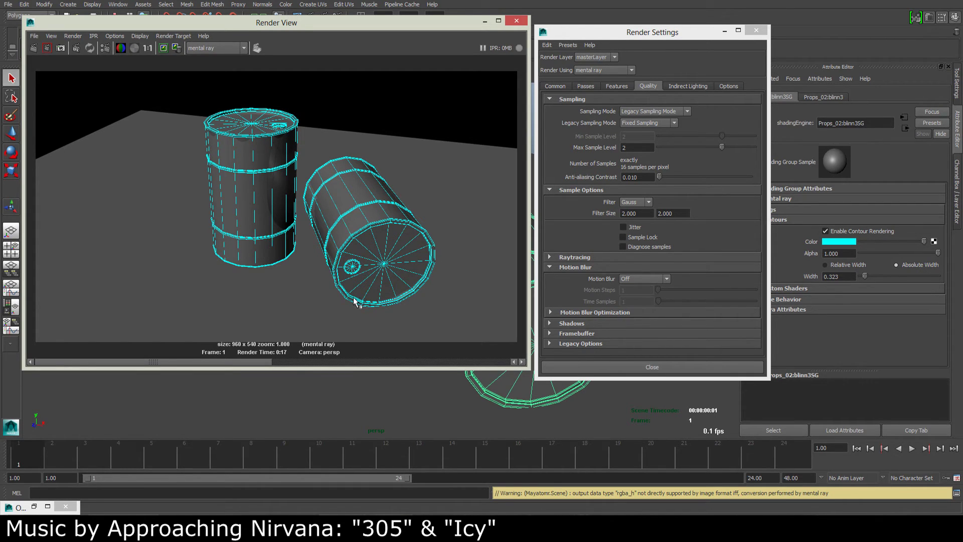
# Step: Select both barrels and switch them to smooth mesh preview with key 3
pyautogui.moveTo(415, 28); pyautogui.dragTo(413, 42)
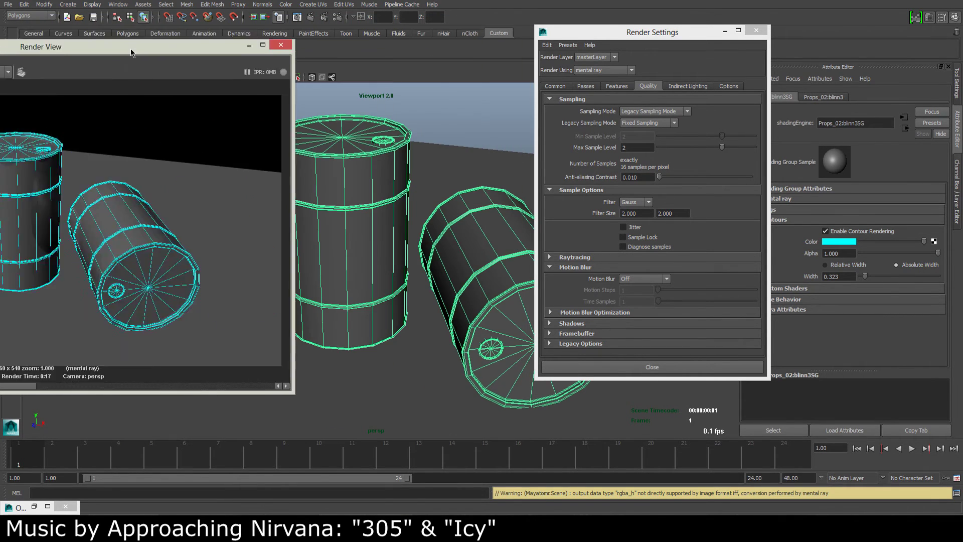
pyautogui.click(484, 34)
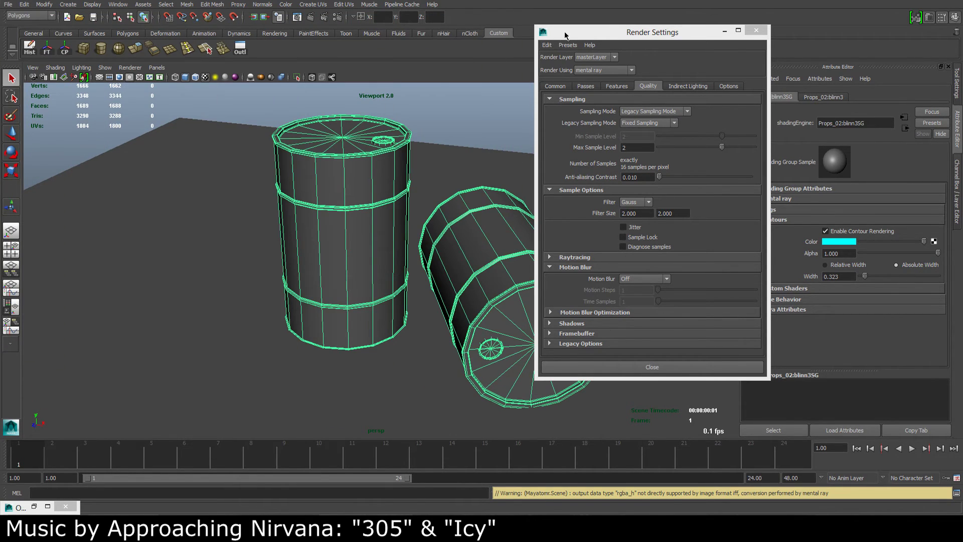
pyautogui.moveTo(565, 31); pyautogui.dragTo(664, 28)
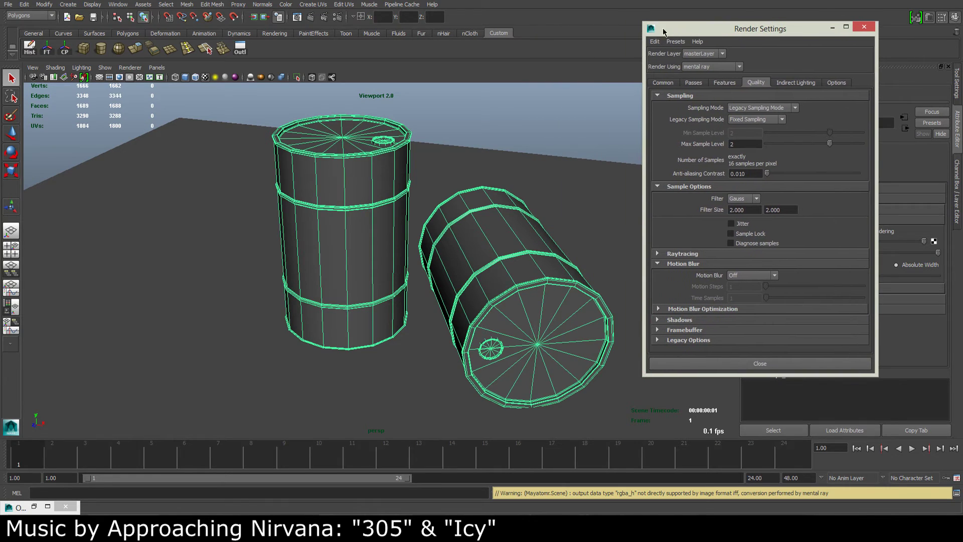
pyautogui.click(456, 121)
pyautogui.click(372, 182)
pyautogui.click(474, 122)
pyautogui.click(339, 186)
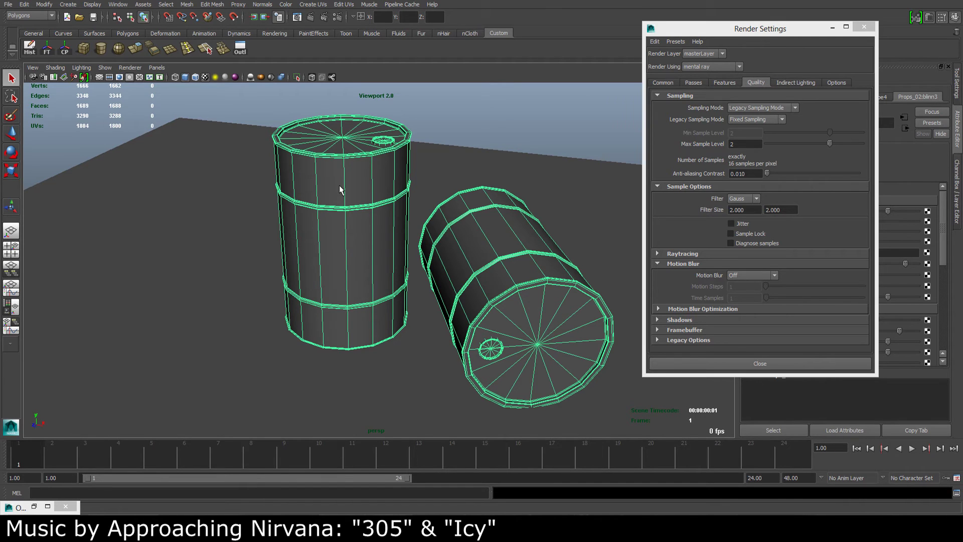
pyautogui.press('3')
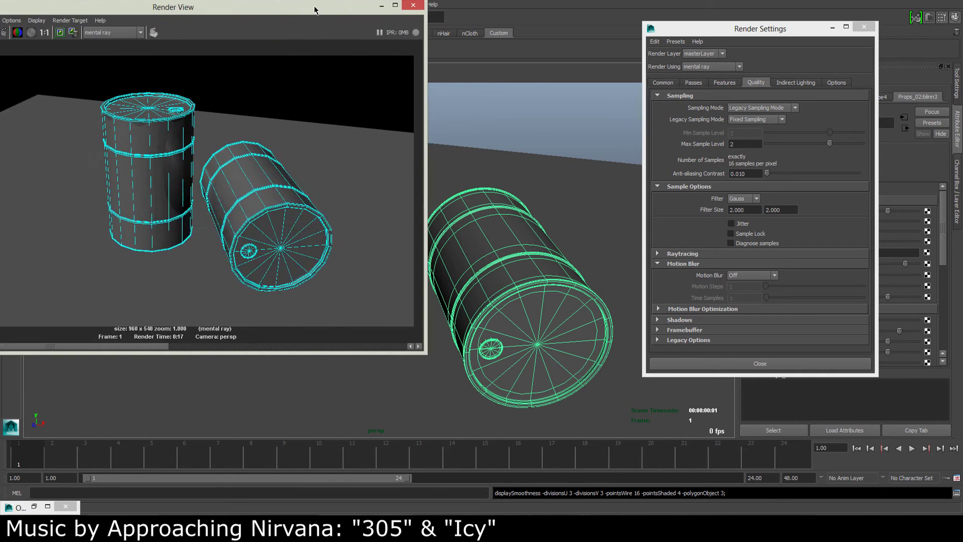
# Step: Redo the render so the smoothed barrels show dense cyan contour lines on every face
pyautogui.moveTo(290, 8); pyautogui.dragTo(423, 21)
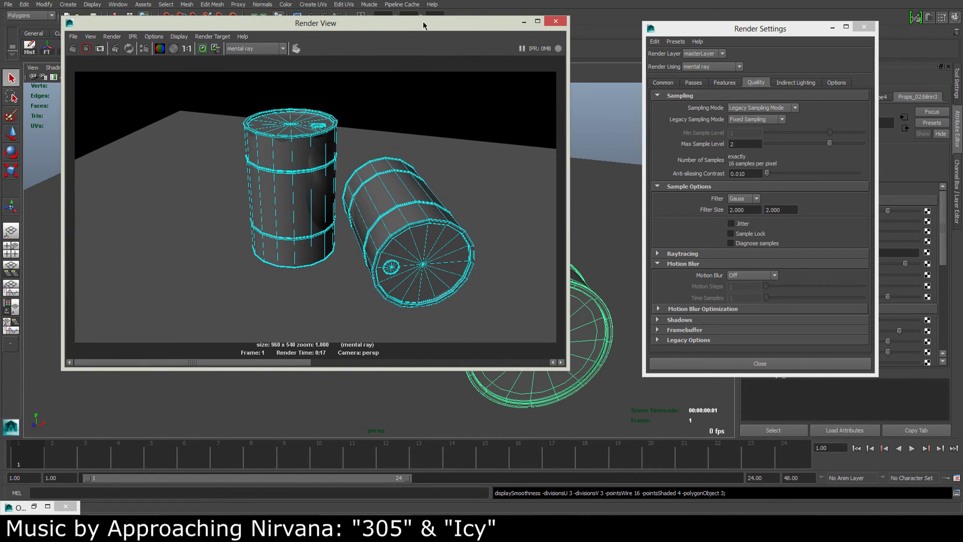
pyautogui.click(73, 48)
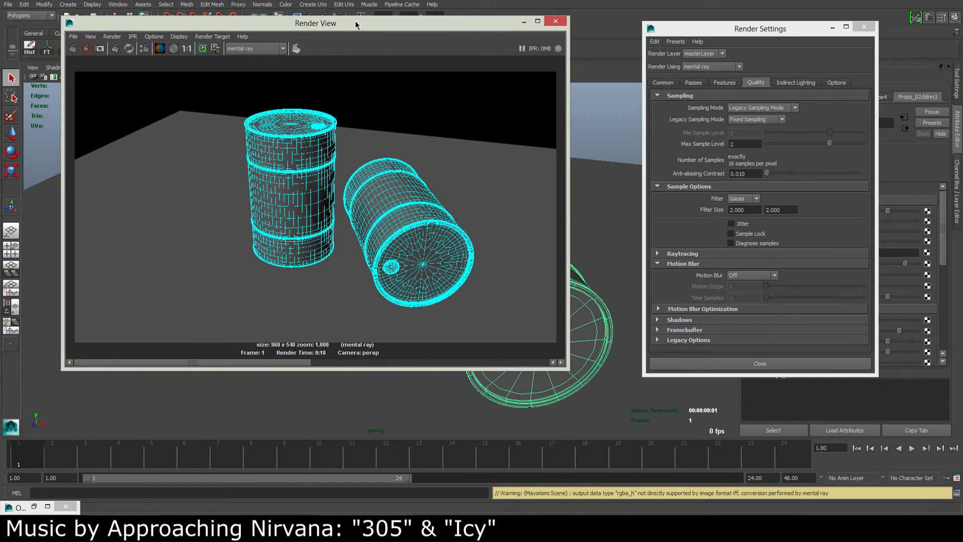
pyautogui.moveTo(354, 27); pyautogui.dragTo(337, 16)
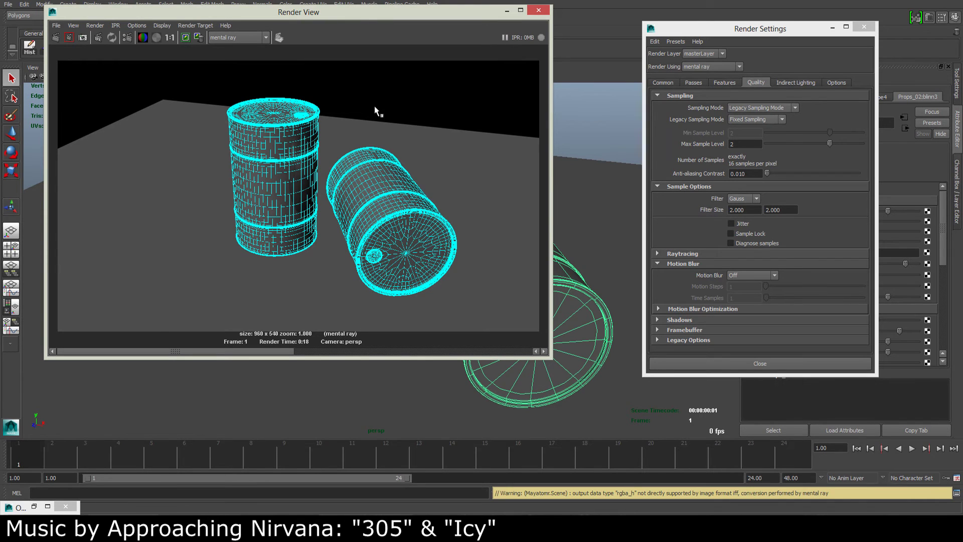
pyautogui.moveTo(356, 16); pyautogui.dragTo(337, 107)
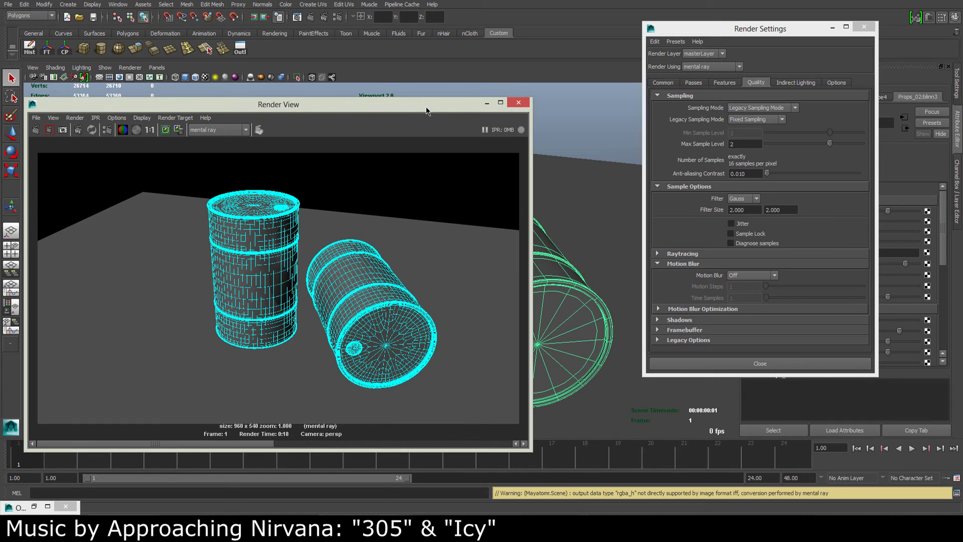
pyautogui.click(487, 102)
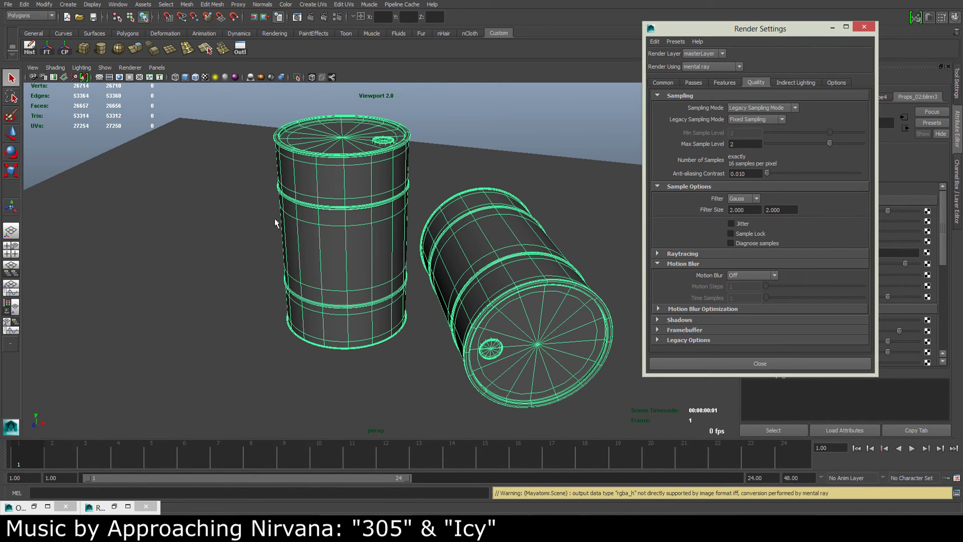
pyautogui.click(114, 507)
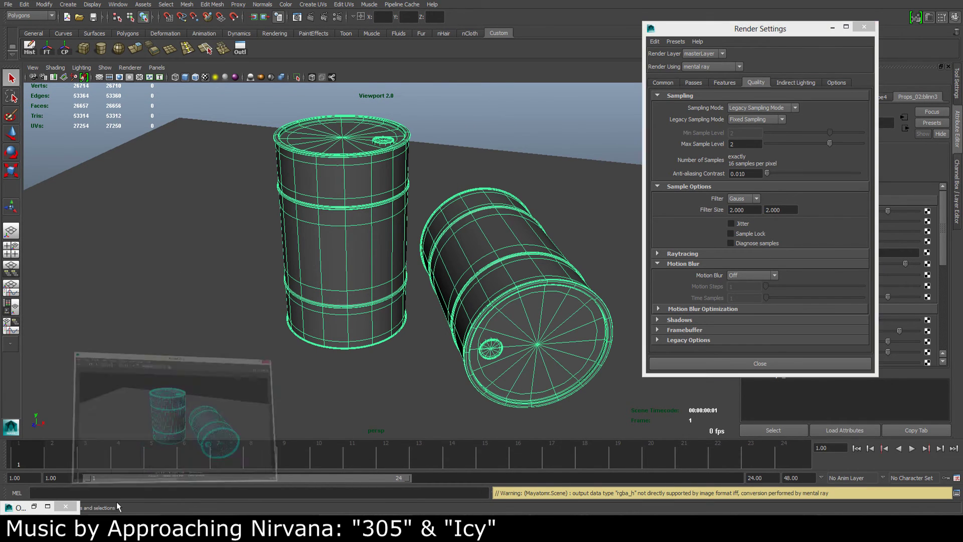
pyautogui.moveTo(312, 107); pyautogui.dragTo(313, 95)
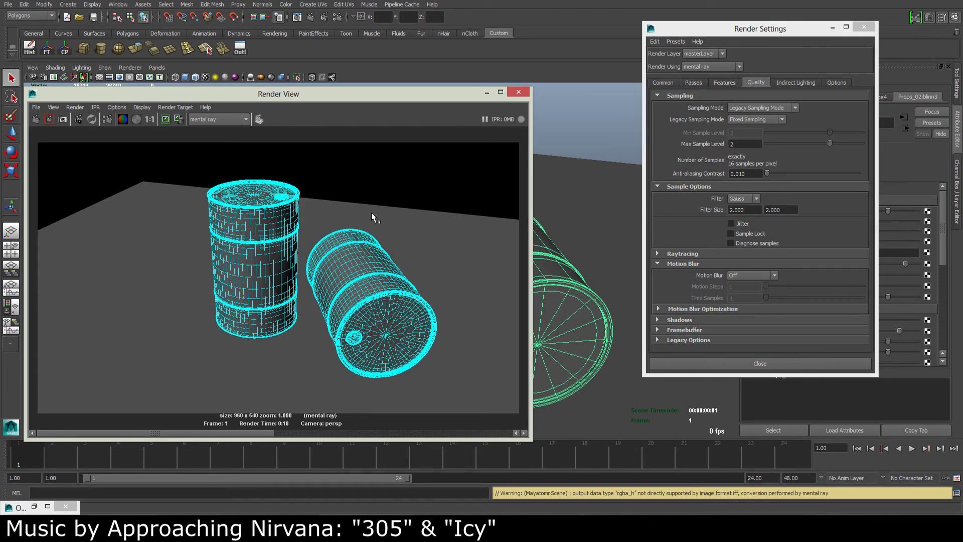
pyautogui.moveTo(441, 96); pyautogui.dragTo(439, 75)
pyautogui.moveTo(782, 26); pyautogui.dragTo(753, 27)
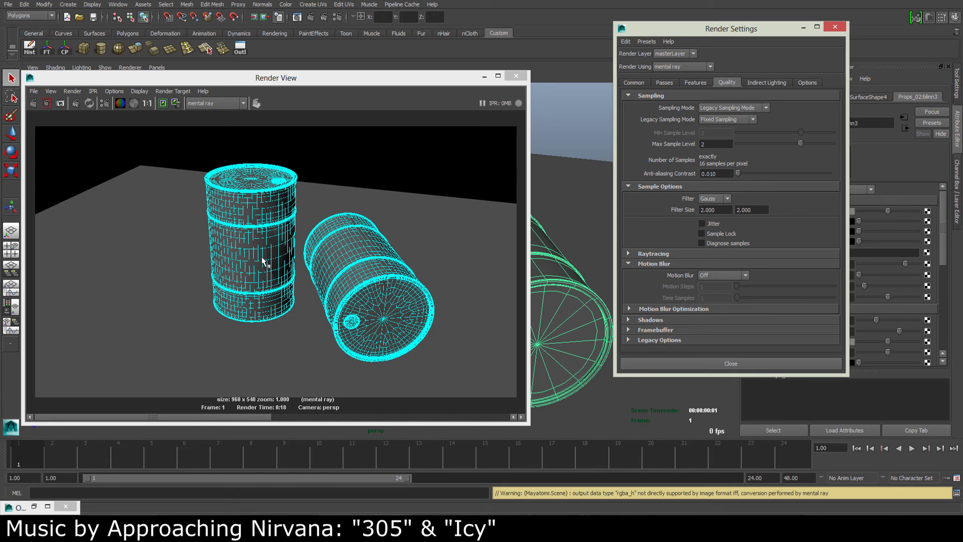
# Step: Set the contour Over-Sample value to 3 on the mental ray Features tab
pyautogui.click(484, 76)
pyautogui.moveTo(660, 25); pyautogui.dragTo(512, 21)
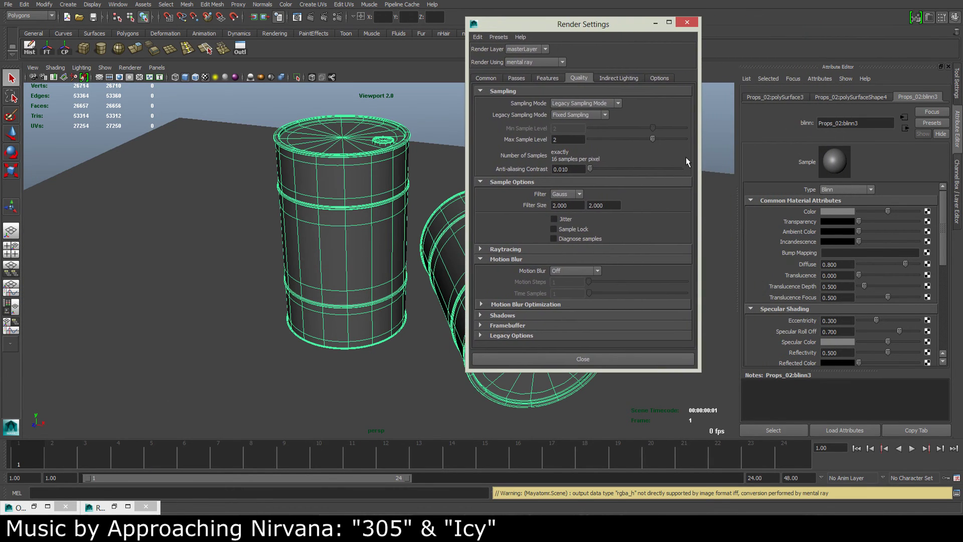
pyautogui.click(545, 78)
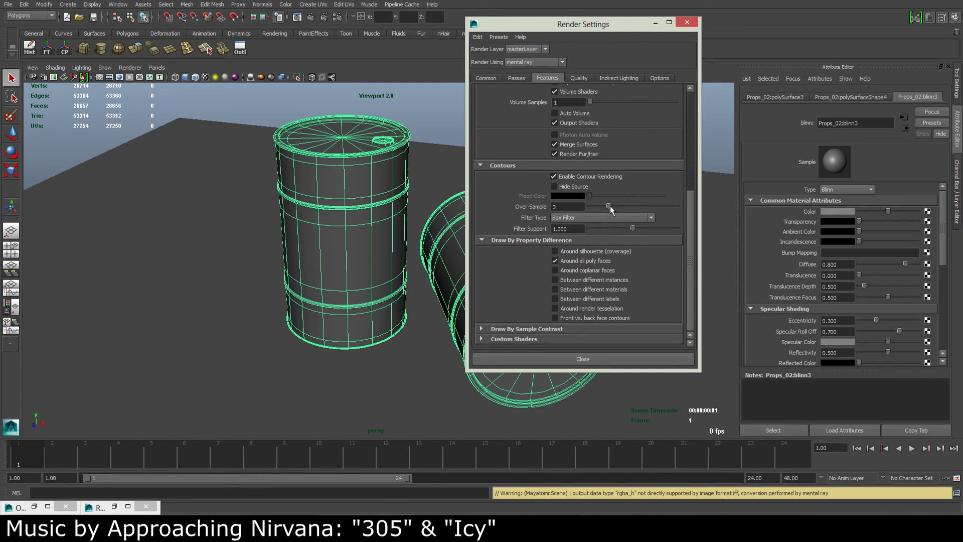
pyautogui.moveTo(678, 209); pyautogui.dragTo(639, 206)
pyautogui.click(567, 207)
# Step: Re-render the two barrels in Render View with contour Over-Sample 3, then shift the window up-left
pyautogui.click(294, 17)
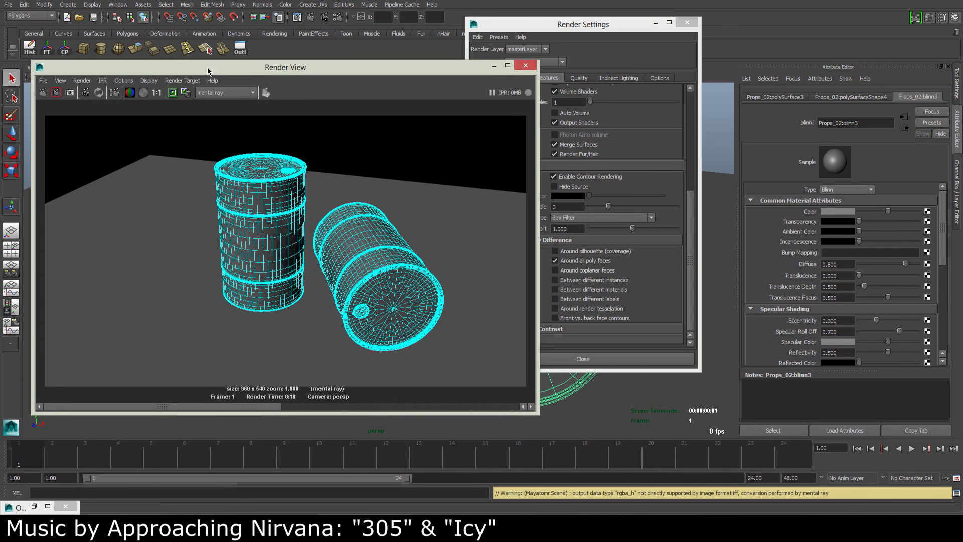
pyautogui.click(45, 88)
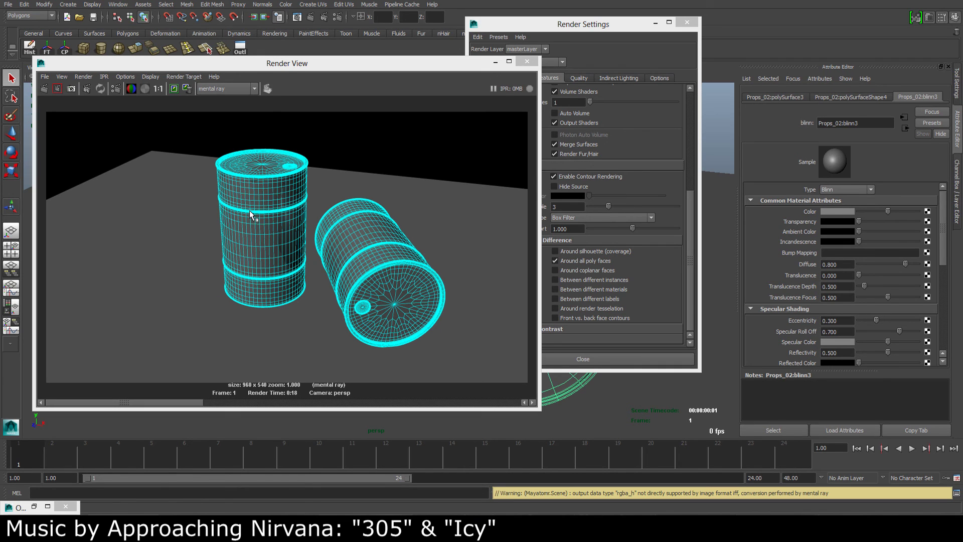
pyautogui.moveTo(254, 63)
pyautogui.mouseDown()
pyautogui.moveTo(242, 51)
pyautogui.moveTo(245, 59)
pyautogui.mouseUp()
# Step: Keep the contour Filter Type set to Box Filter in Render Settings
pyautogui.click(634, 173)
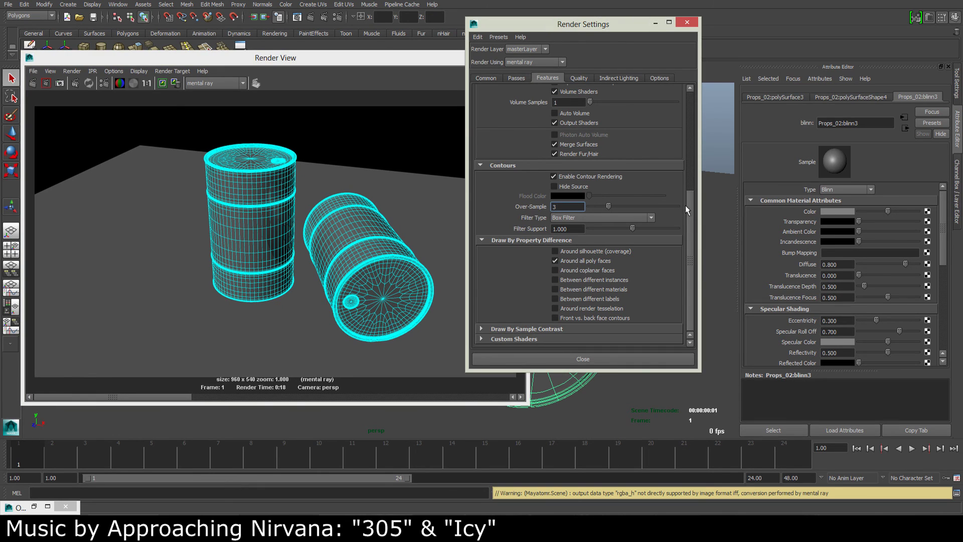
pyautogui.moveTo(689, 208); pyautogui.dragTo(695, 169)
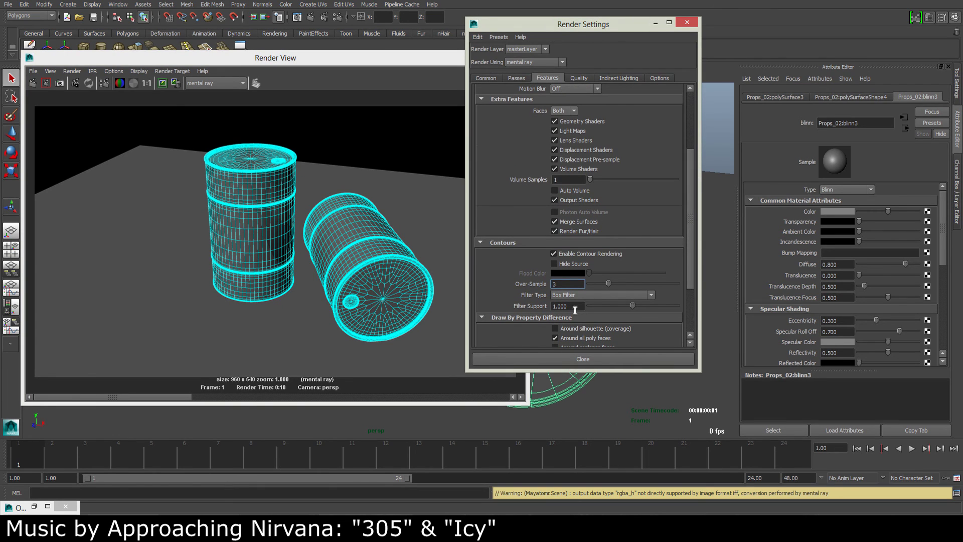
pyautogui.scroll(-1, 646, 261)
pyautogui.click(620, 273)
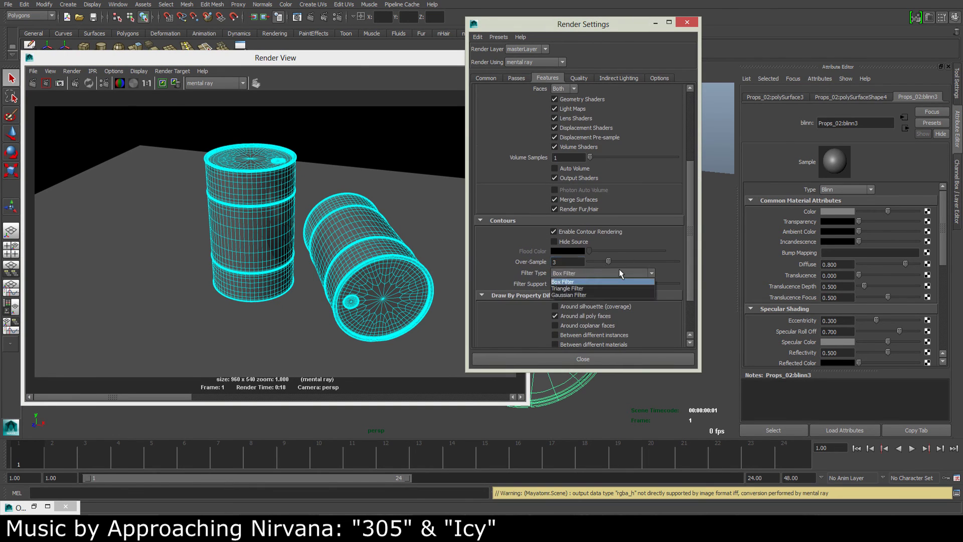
pyautogui.click(610, 271)
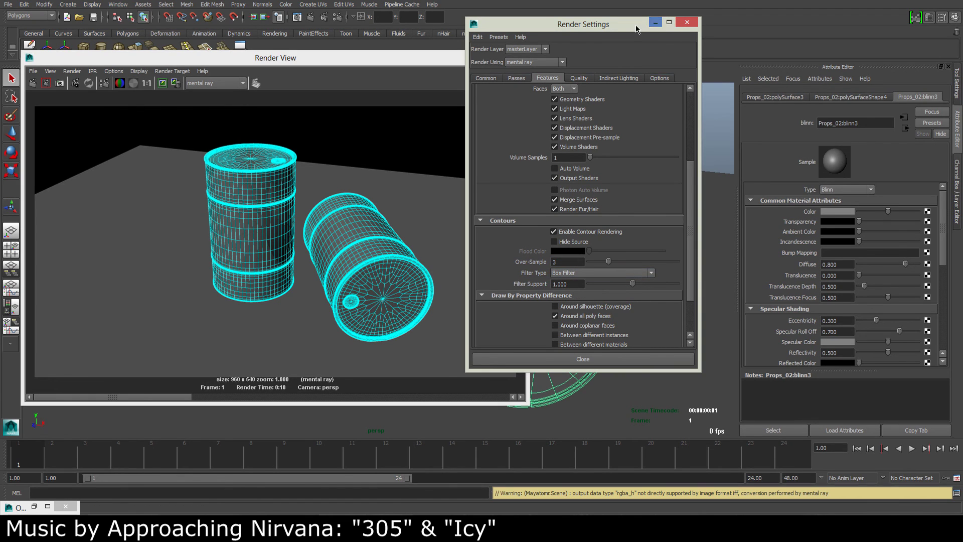
# Step: Show the blinn3SG contour attributes and confirm the contour width of 0.323
pyautogui.moveTo(650, 30); pyautogui.dragTo(678, 37)
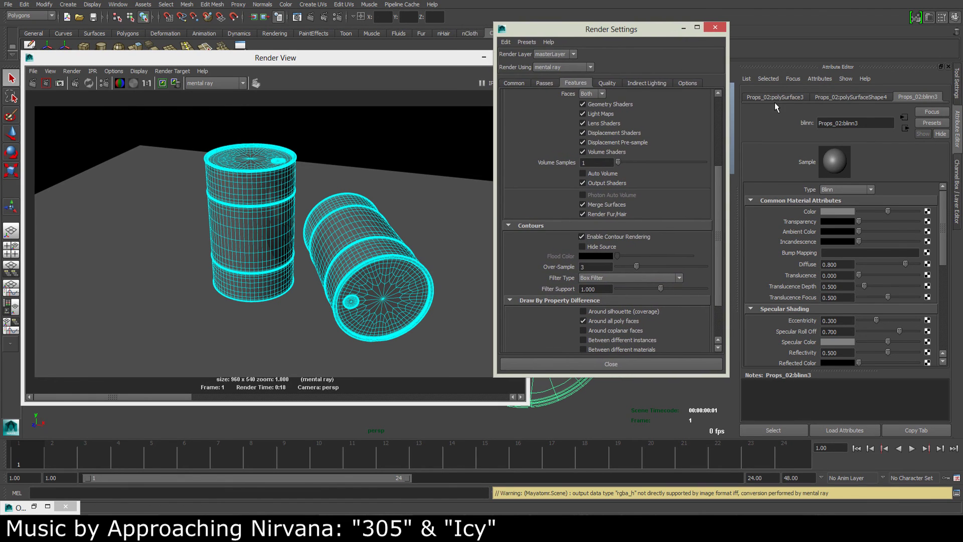
pyautogui.click(906, 128)
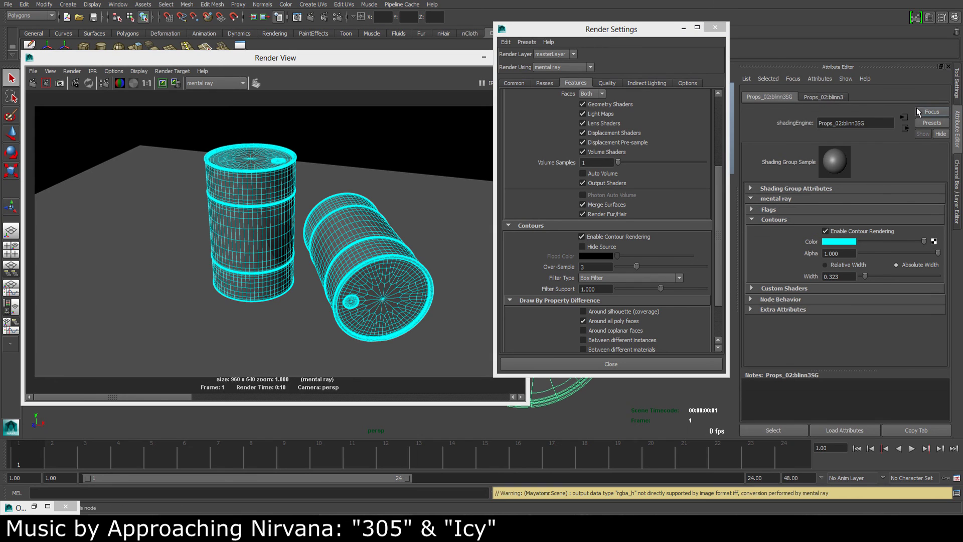
pyautogui.doubleClick(852, 276)
pyautogui.press('Return')
pyautogui.moveTo(641, 26); pyautogui.dragTo(689, 28)
# Step: Minimize Render Settings and position Render View to display the Over-Sample 3 cyan contour render
pyautogui.click(732, 29)
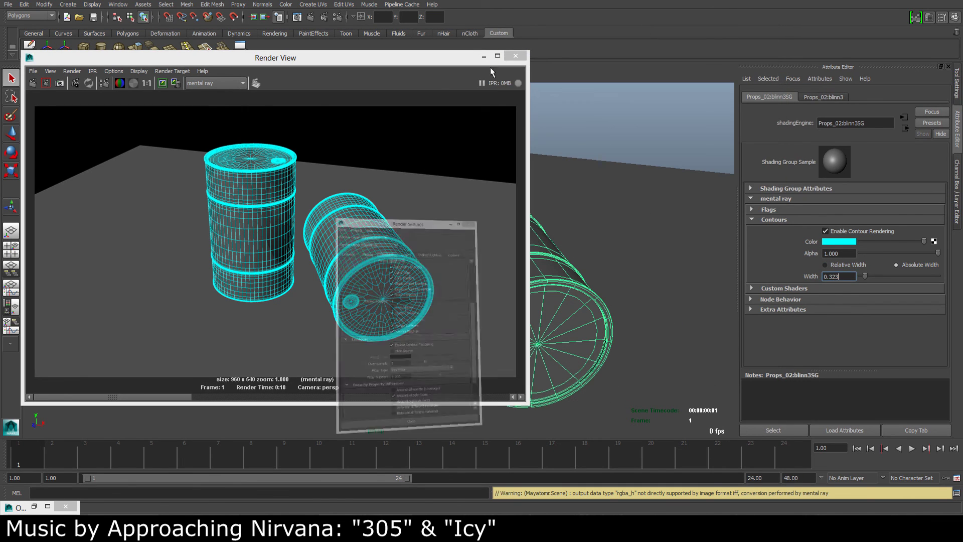
pyautogui.moveTo(396, 62); pyautogui.dragTo(393, 33)
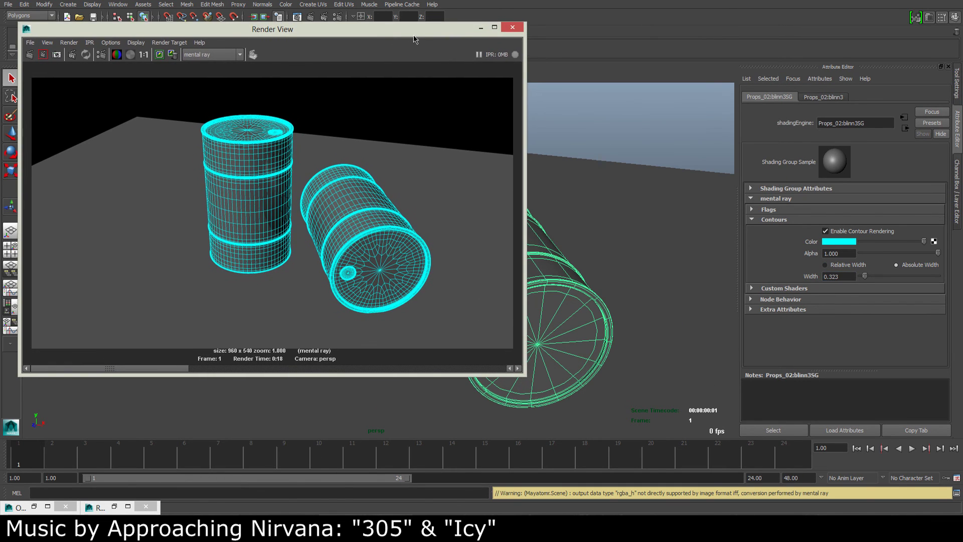
pyautogui.moveTo(414, 39); pyautogui.dragTo(380, 44)
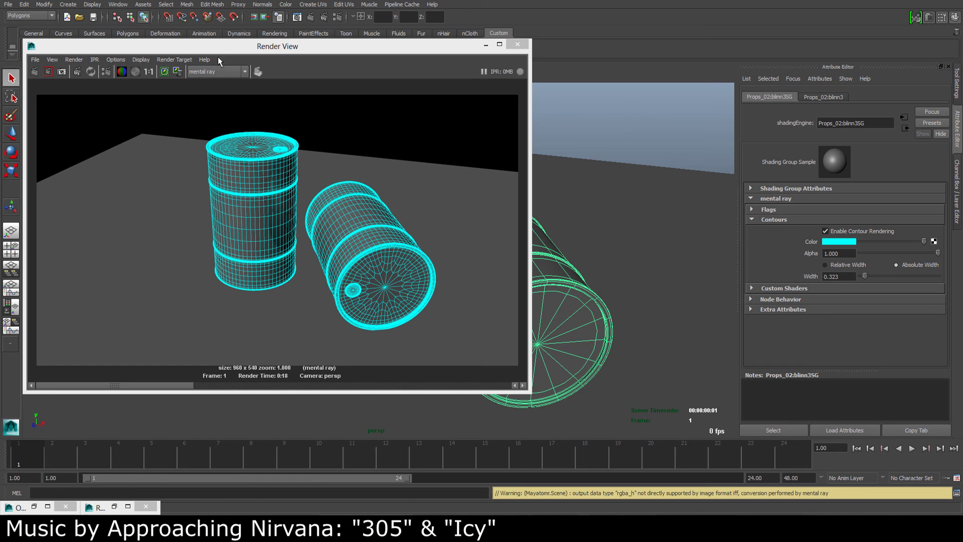
pyautogui.moveTo(220, 46); pyautogui.dragTo(217, 67)
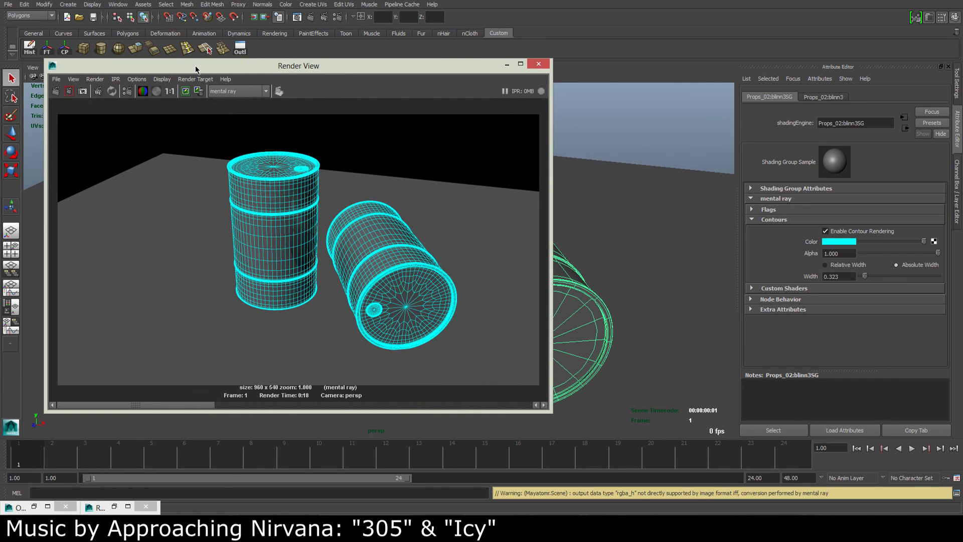